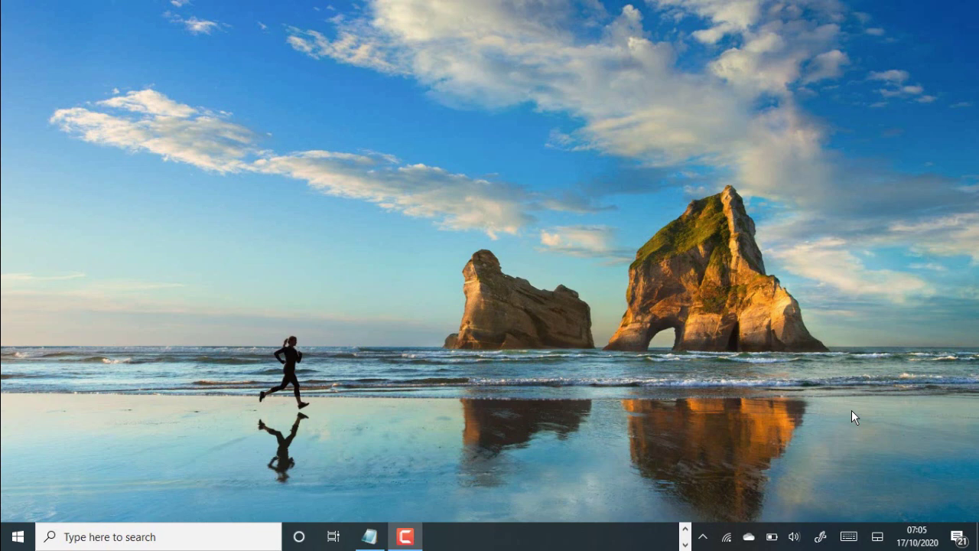
- Review the Notepad list of five ways to lock the computer, and minimize the window
{"action": "left_click", "coordinate": [375, 539]}
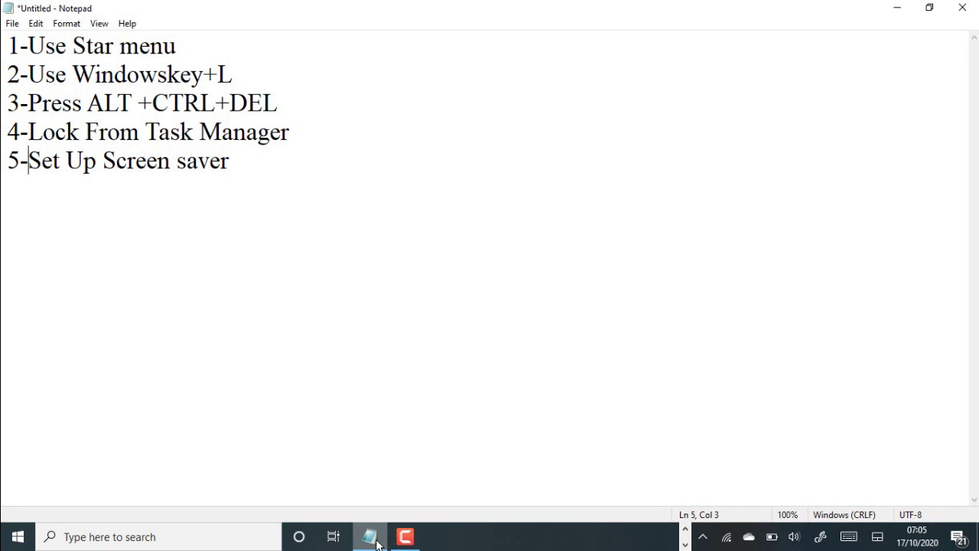
{"action": "left_click", "coordinate": [896, 7]}
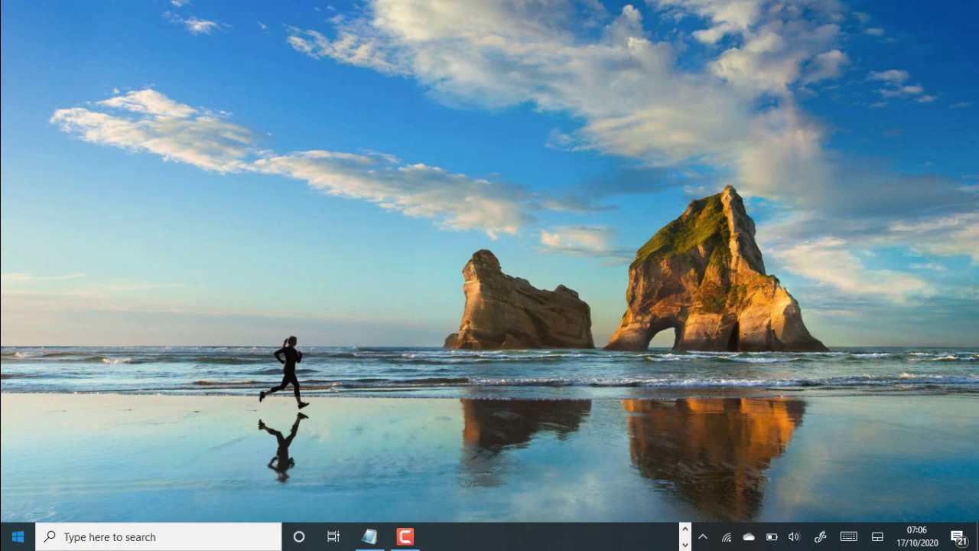
- Lock the computer through the signed-in account's options in Start, and dismiss Start
{"action": "left_click", "coordinate": [5, 542]}
{"action": "left_click", "coordinate": [18, 537]}
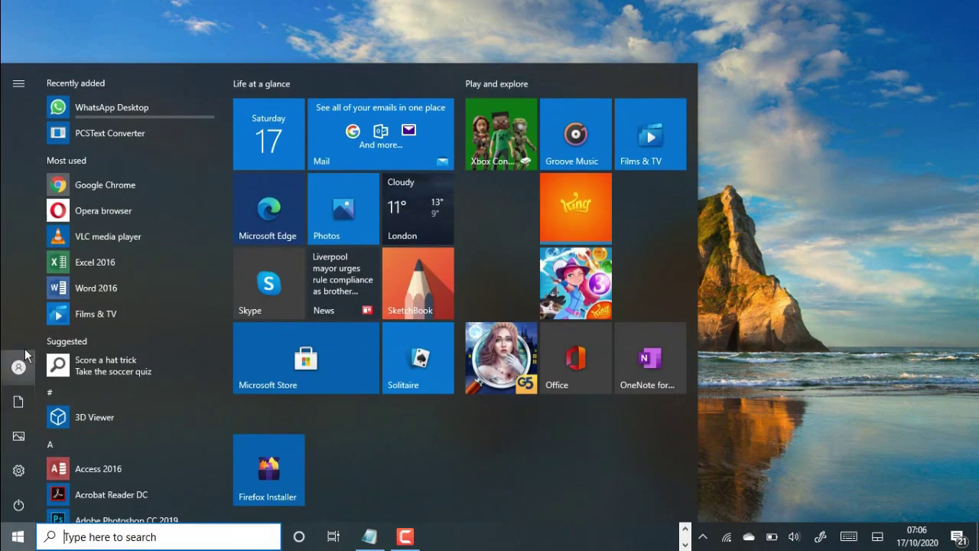
{"action": "mouse_move", "coordinate": [18, 368]}
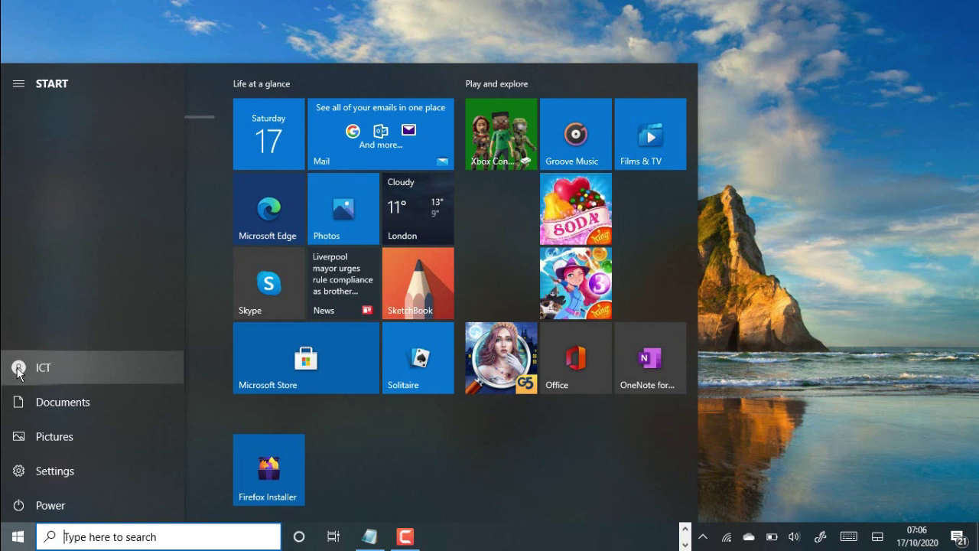
{"action": "left_click", "coordinate": [17, 368]}
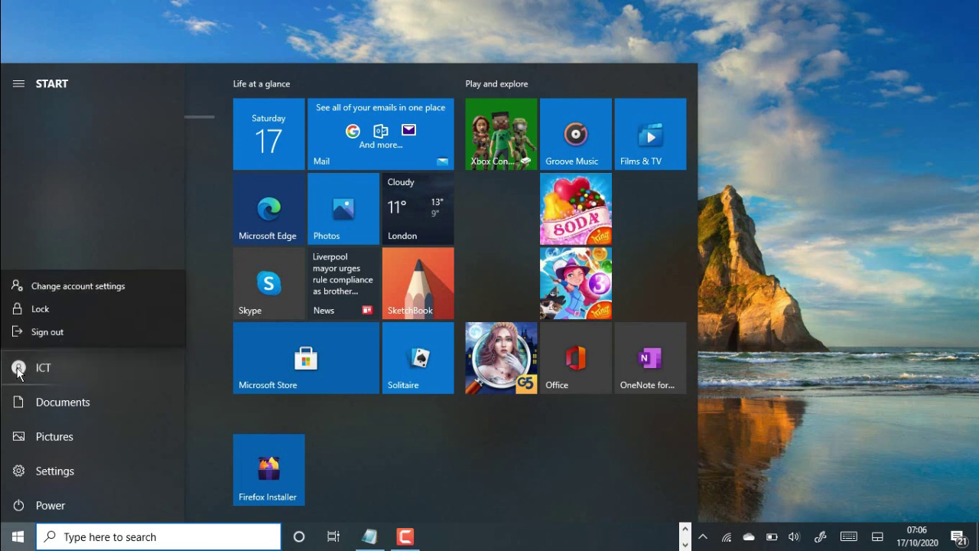
{"action": "left_click", "coordinate": [73, 305]}
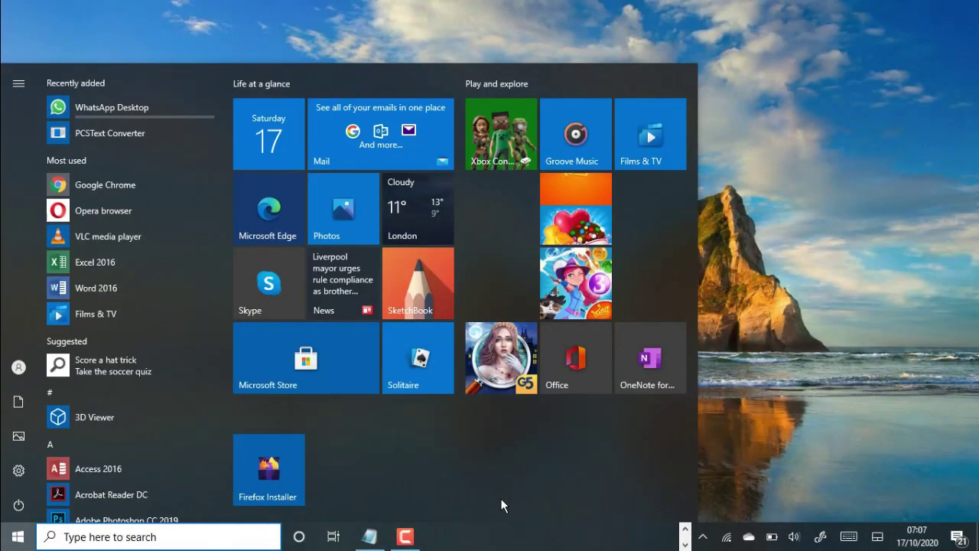
{"action": "left_click", "coordinate": [730, 303]}
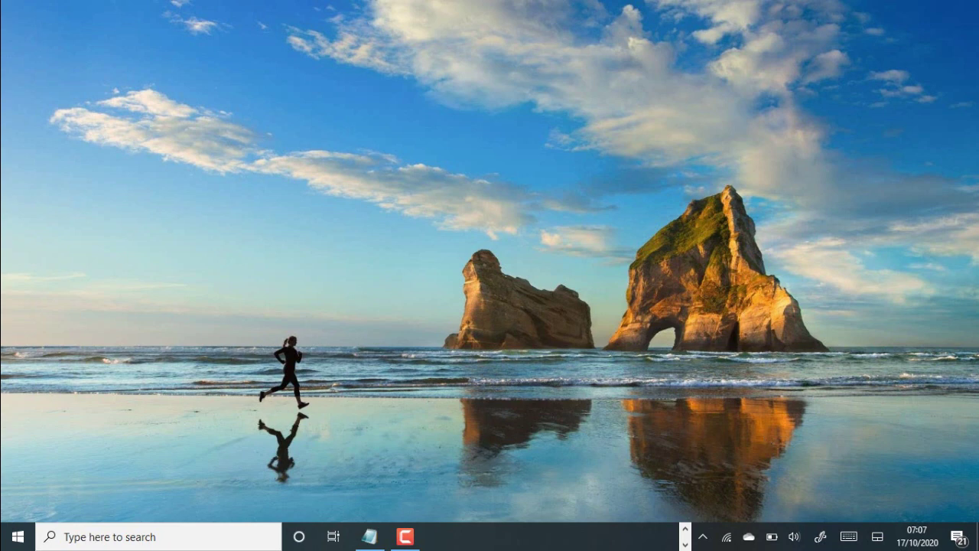
- Show the signed-in account's lock and sign-out options in Start once more, and close them
{"action": "left_click", "coordinate": [17, 536]}
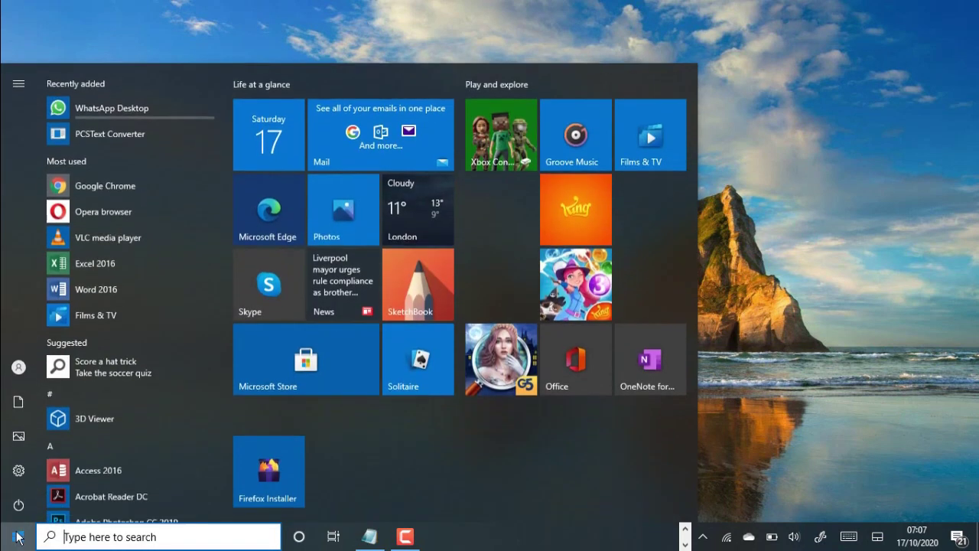
{"action": "left_click", "coordinate": [19, 368]}
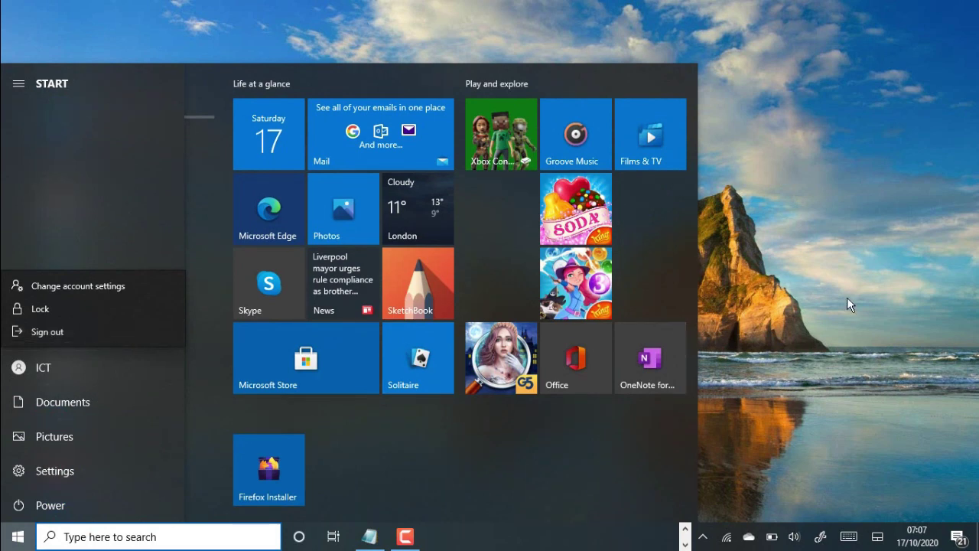
{"action": "key", "text": "Escape"}
{"action": "key", "text": "Escape"}
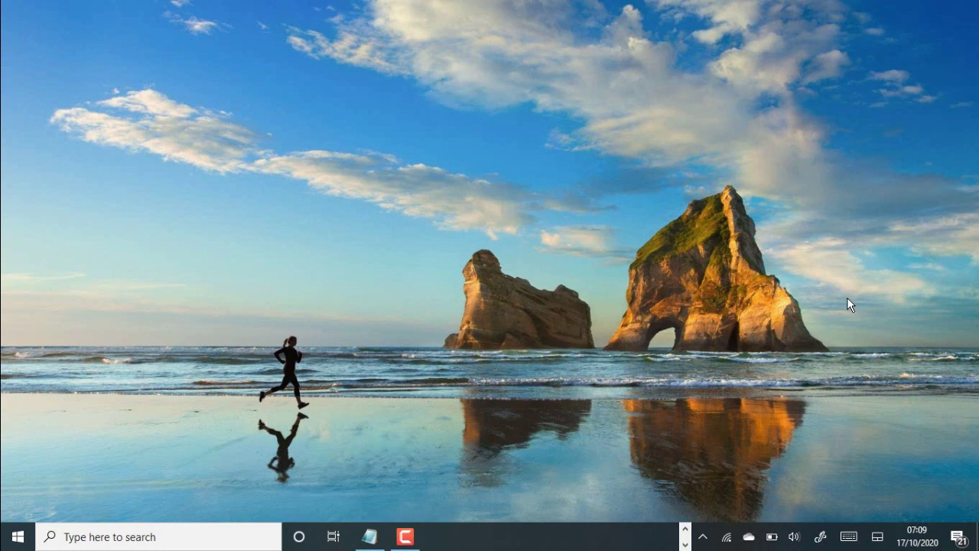
- Lock the computer directly from the desktop
{"action": "key", "text": "super+l"}
- Bring up the Notepad list, highlight part of the third lock method, and minimize the window
{"action": "left_click", "coordinate": [371, 536]}
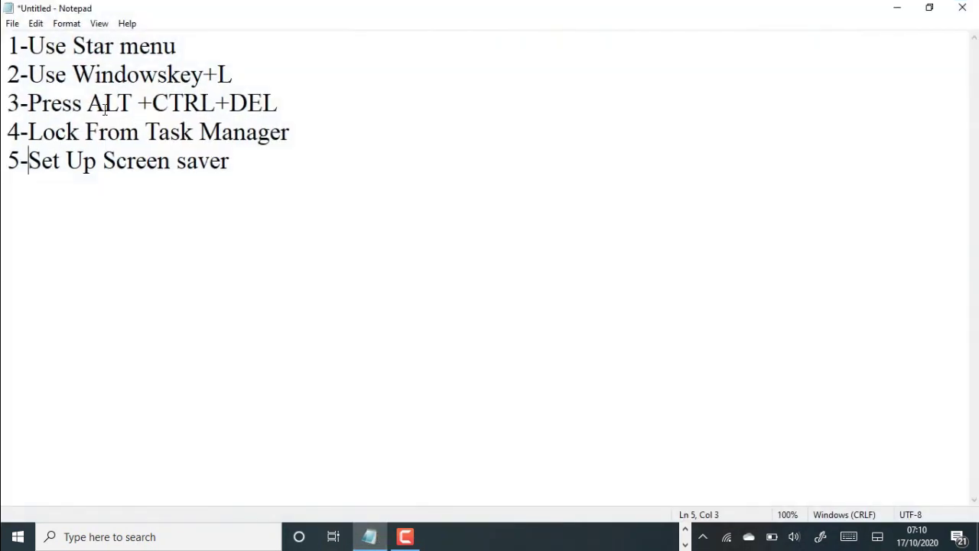
{"action": "left_click_drag", "start_coordinate": [105, 103], "coordinate": [202, 107]}
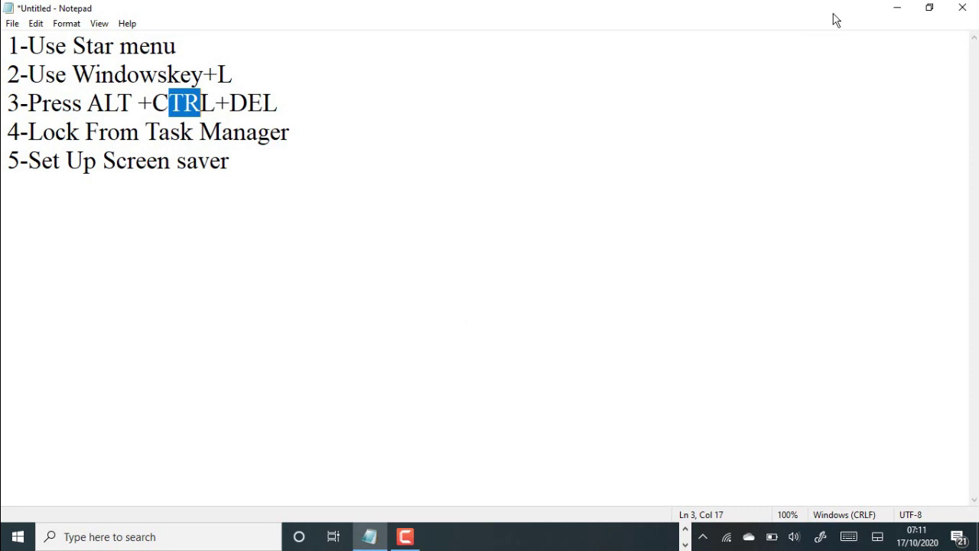
{"action": "left_click", "coordinate": [897, 8]}
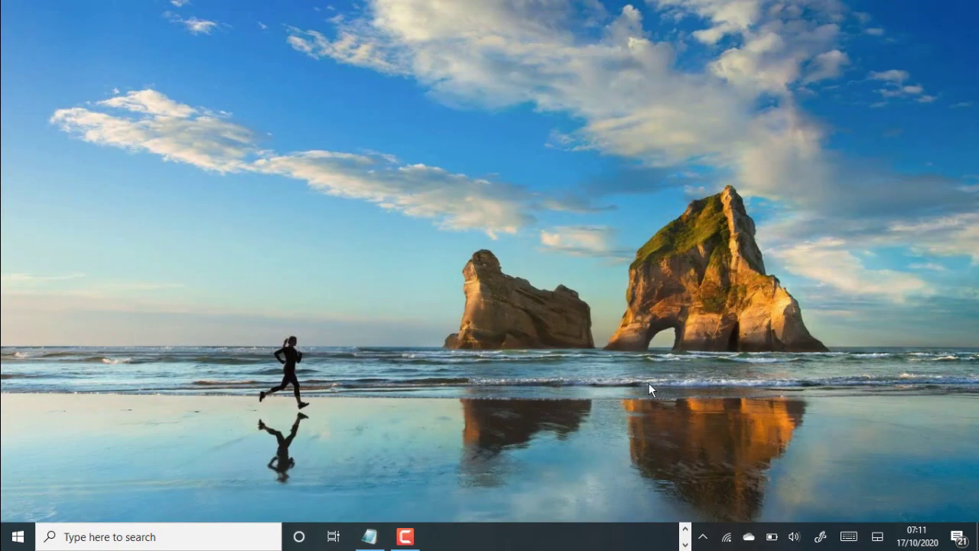
- Open Task Manager and display its list of users
{"action": "right_click", "coordinate": [604, 539]}
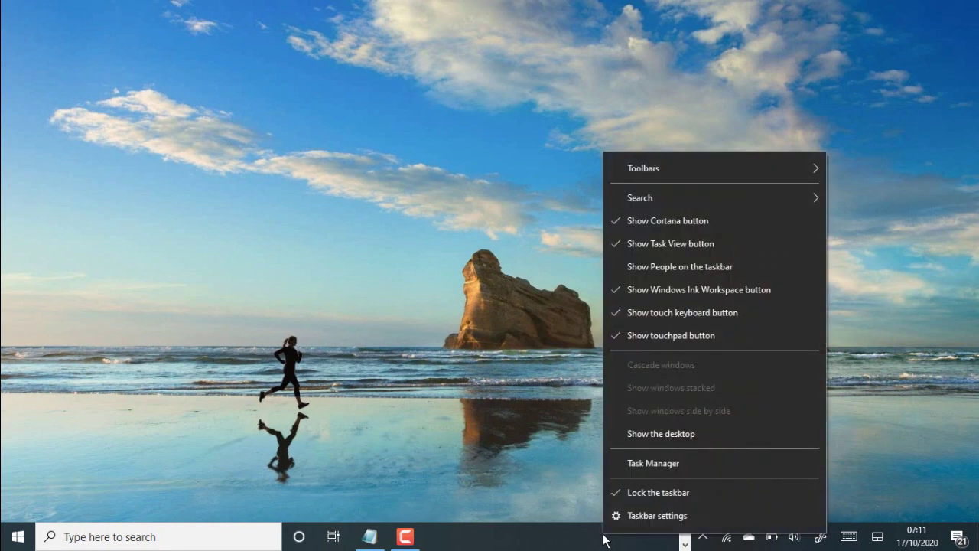
{"action": "left_click", "coordinate": [595, 538]}
{"action": "right_click", "coordinate": [610, 537]}
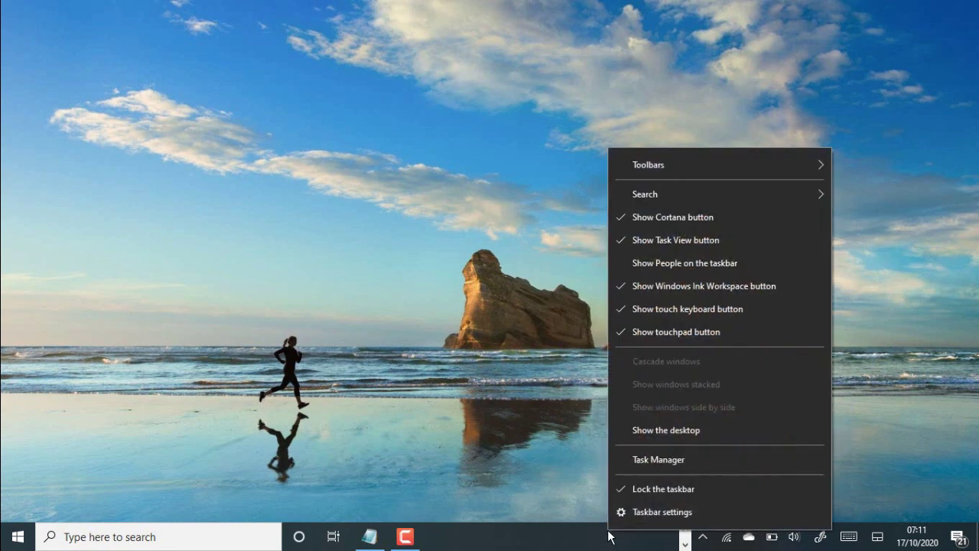
{"action": "left_click", "coordinate": [651, 461]}
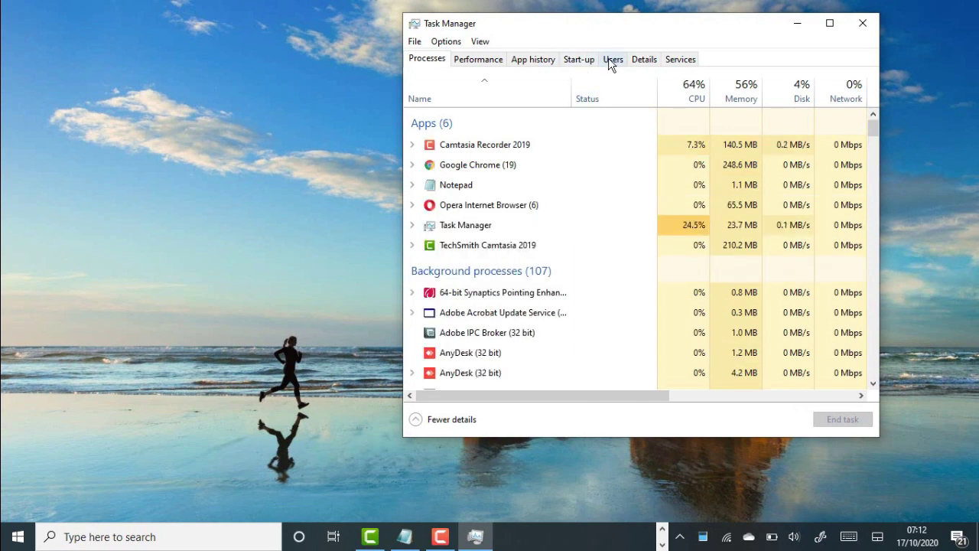
{"action": "left_click", "coordinate": [613, 60]}
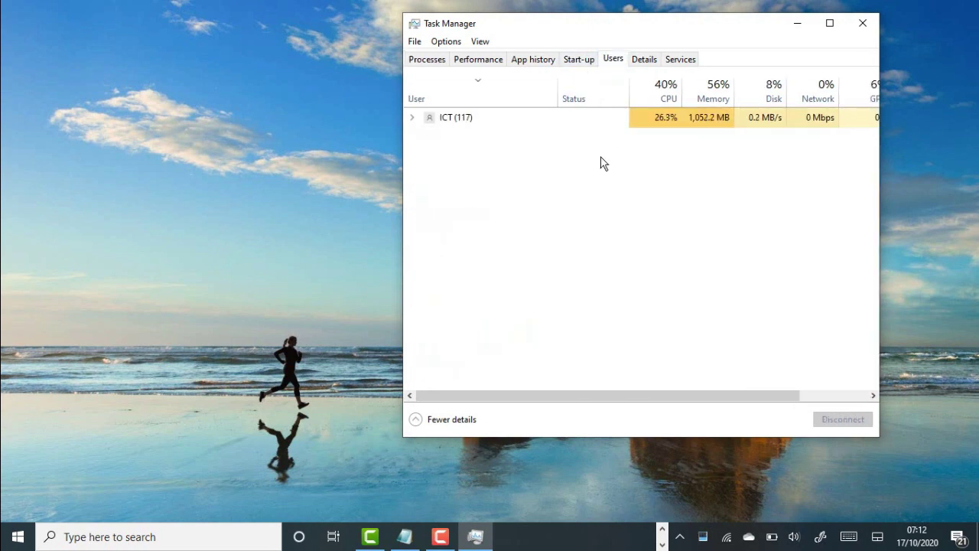
- Request disconnecting the ICT user, cancel the request, and close Task Manager
{"action": "left_click", "coordinate": [504, 125]}
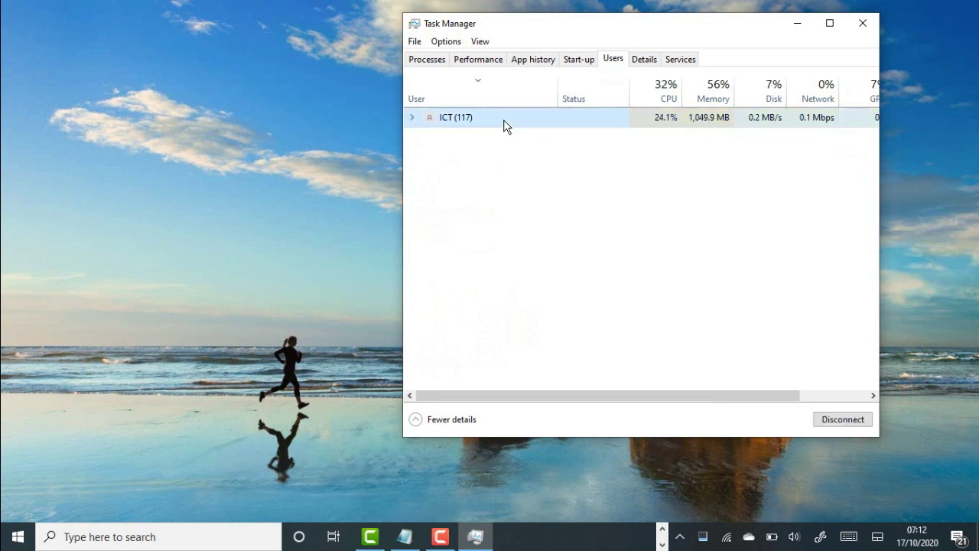
{"action": "left_click", "coordinate": [832, 425]}
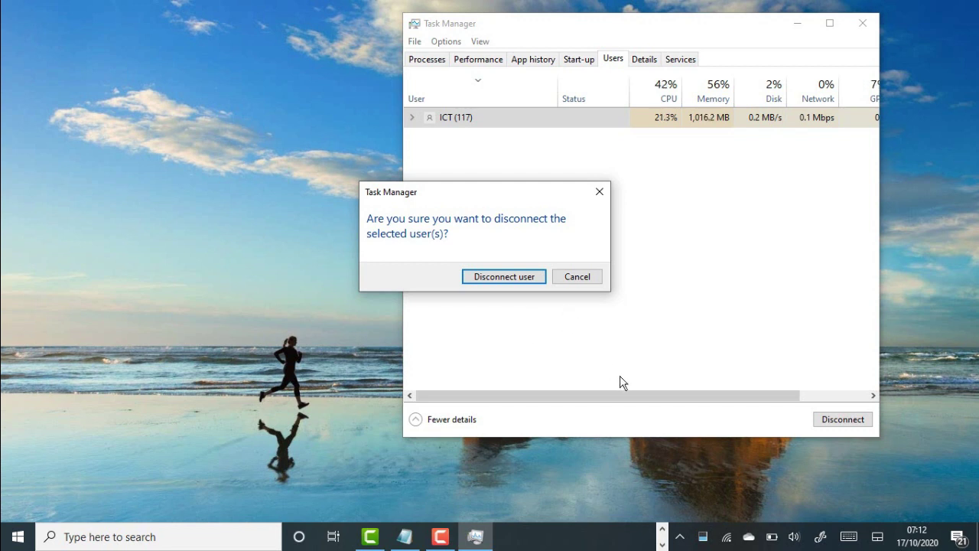
{"action": "left_click", "coordinate": [590, 280]}
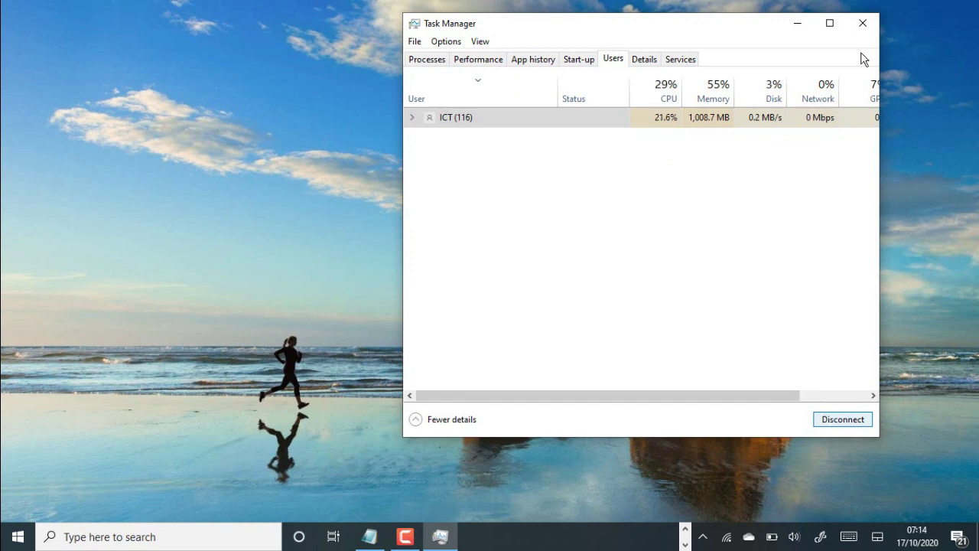
{"action": "left_click", "coordinate": [866, 22]}
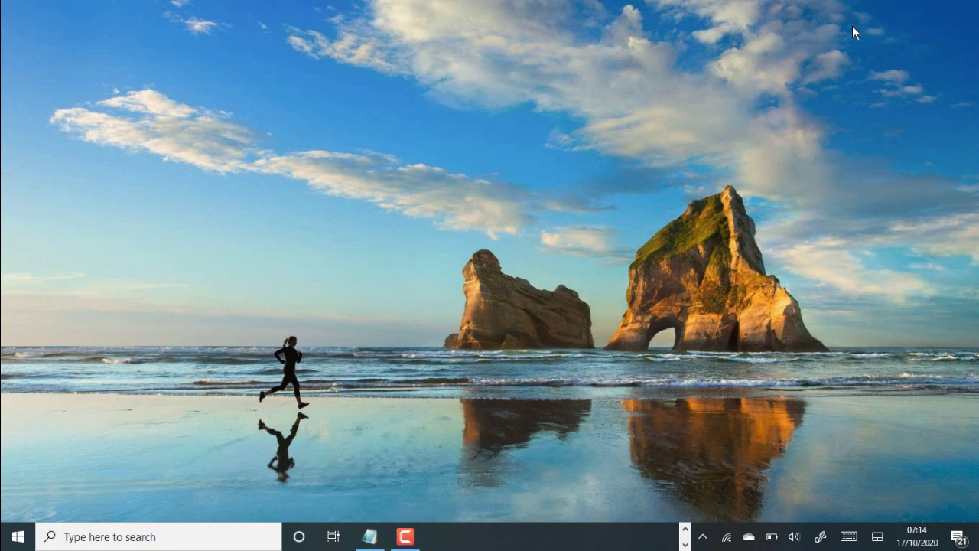
- Search Windows for "scree" and open the Change screen saver settings
{"action": "left_click", "coordinate": [184, 531]}
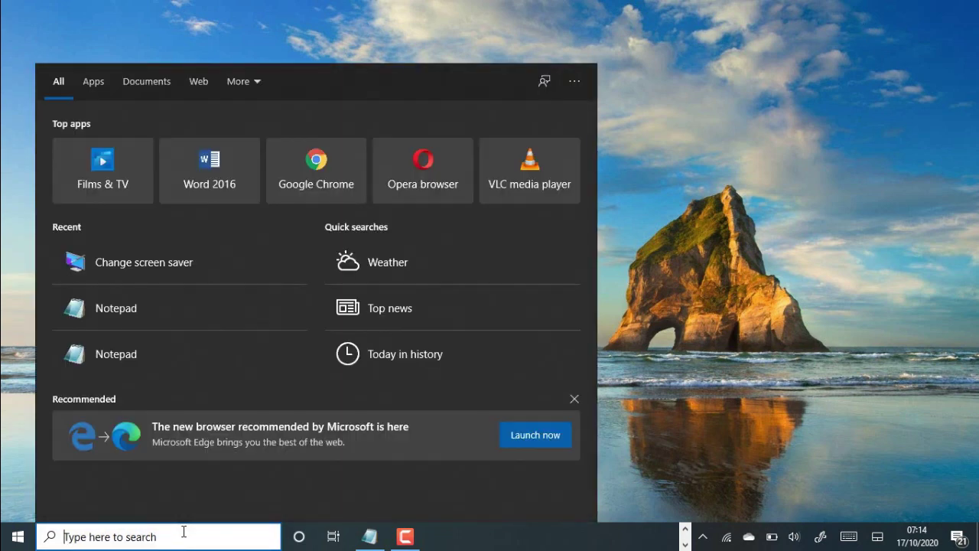
{"action": "type", "text": "SCR"}
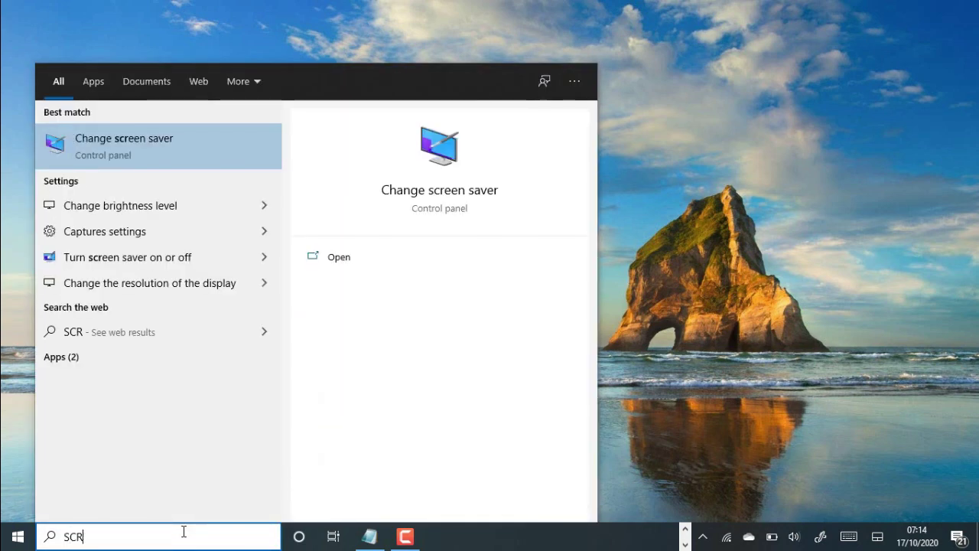
{"action": "key", "text": "BackSpace"}
{"action": "key", "text": "BackSpace"}
{"action": "key", "text": "BackSpace"}
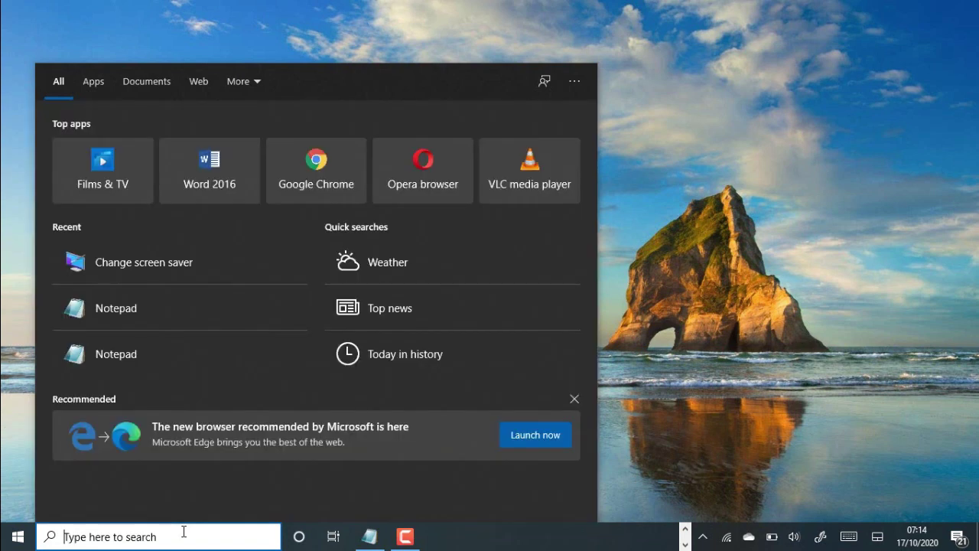
{"action": "type", "text": "s"}
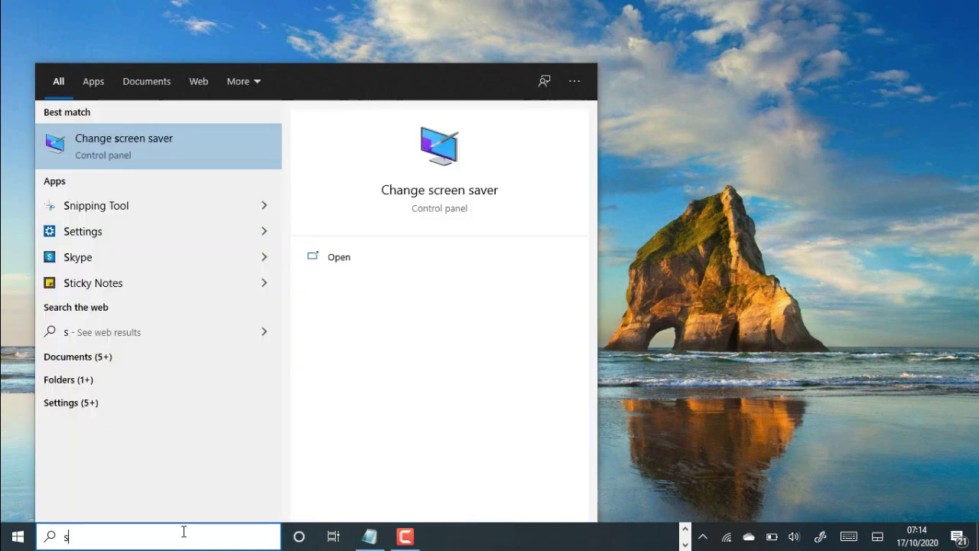
{"action": "type", "text": "cree"}
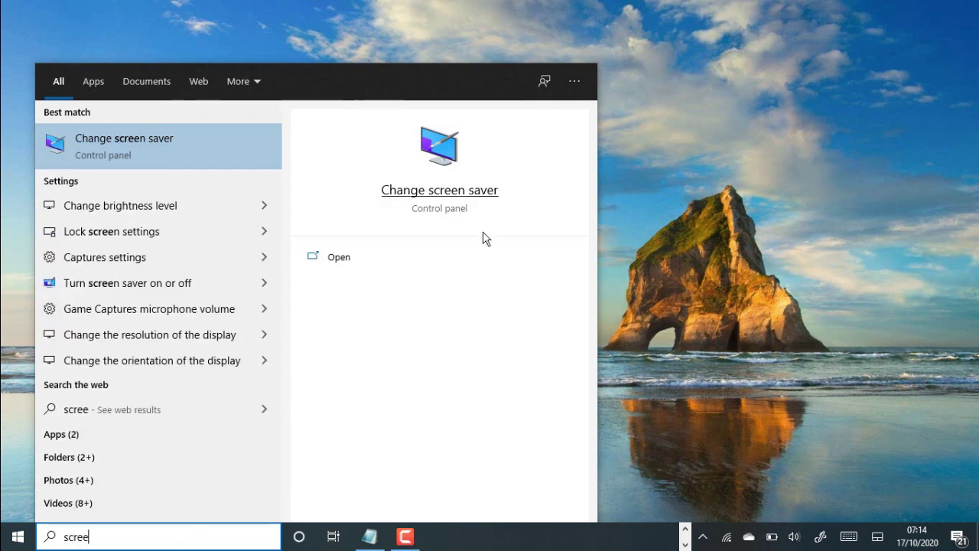
{"action": "left_click", "coordinate": [438, 192]}
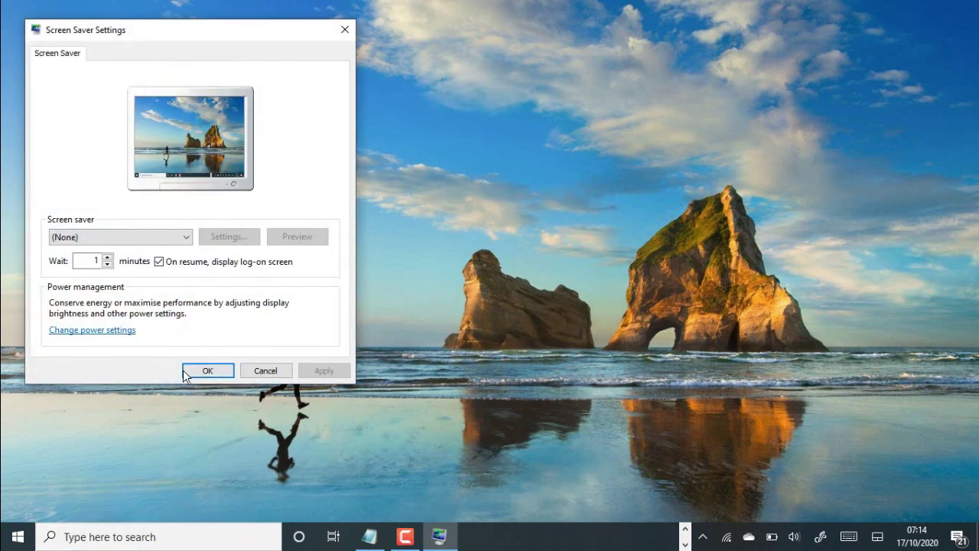
- Examine the available screen savers and try the wait time adjustment, returning it to 1 minute
{"action": "left_click", "coordinate": [173, 234]}
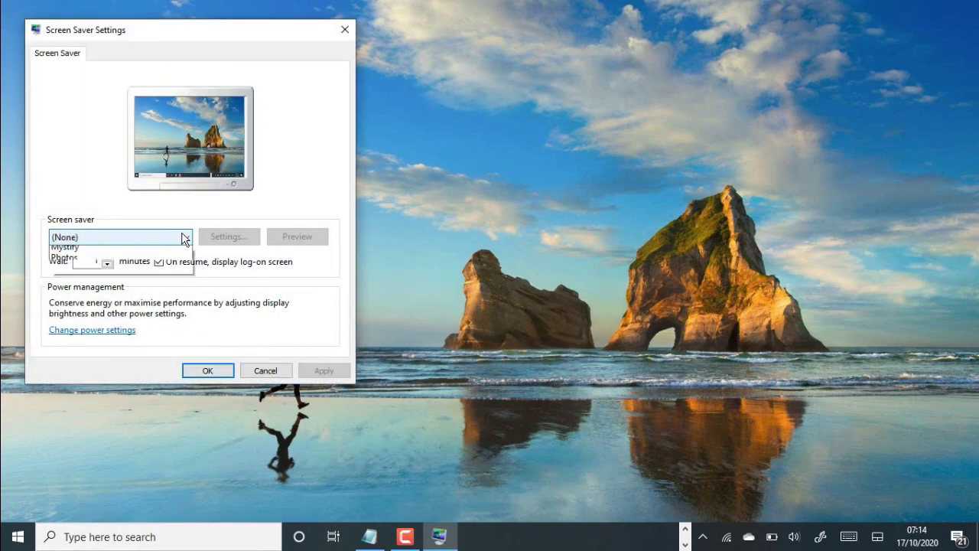
{"action": "left_click", "coordinate": [184, 236]}
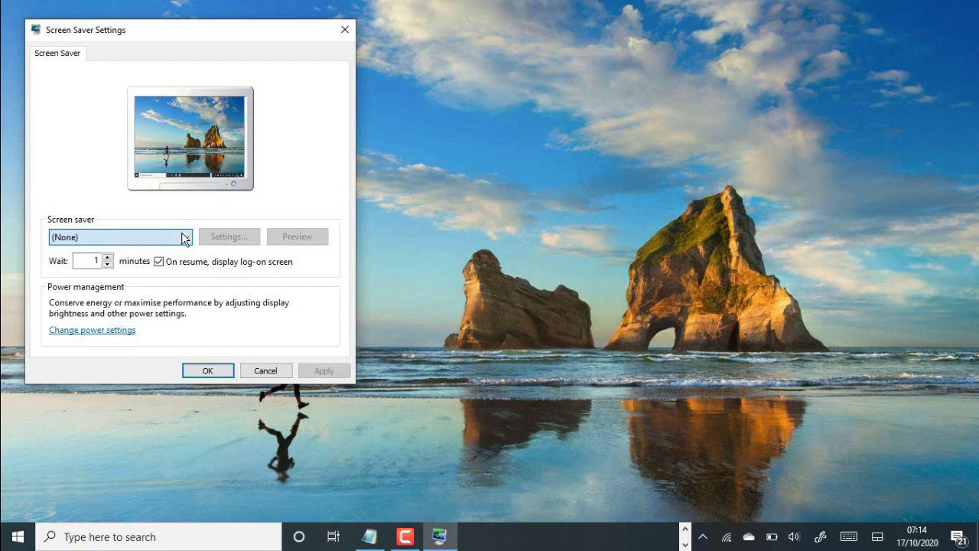
{"action": "left_click", "coordinate": [107, 259]}
{"action": "left_click", "coordinate": [107, 264]}
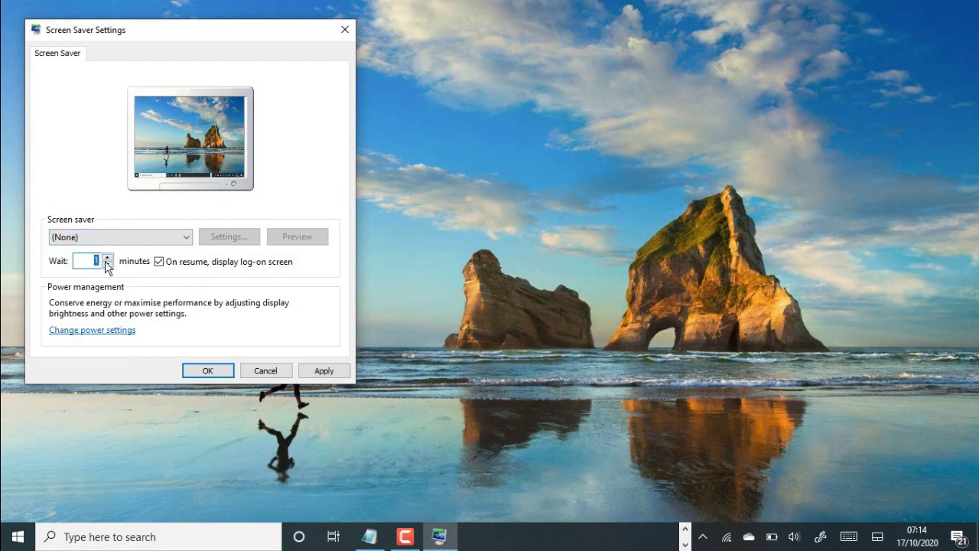
- Toggle the option to display the log-on screen on resume, and apply the screen saver settings
{"action": "left_click", "coordinate": [160, 261]}
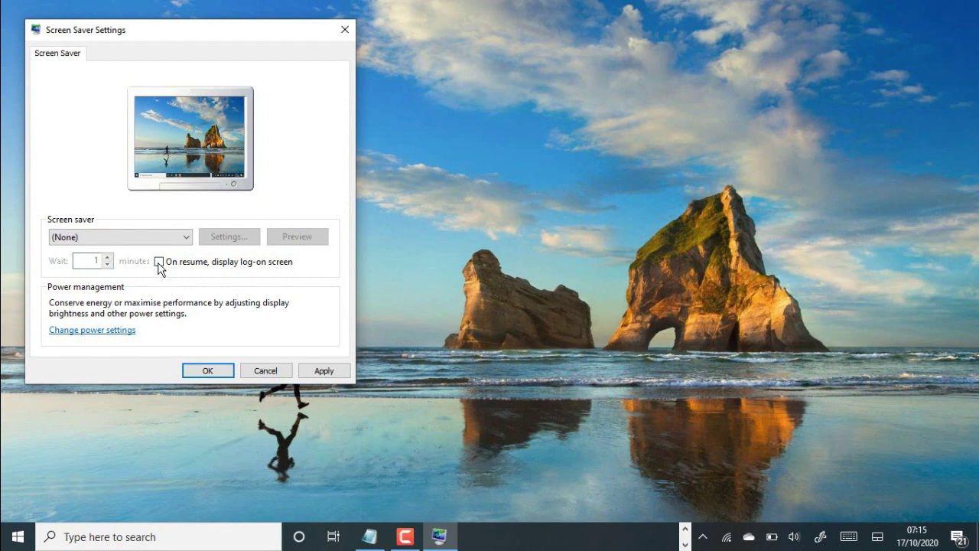
{"action": "left_click", "coordinate": [159, 263]}
{"action": "left_click", "coordinate": [160, 262]}
{"action": "left_click", "coordinate": [318, 371]}
{"action": "left_click", "coordinate": [207, 371]}
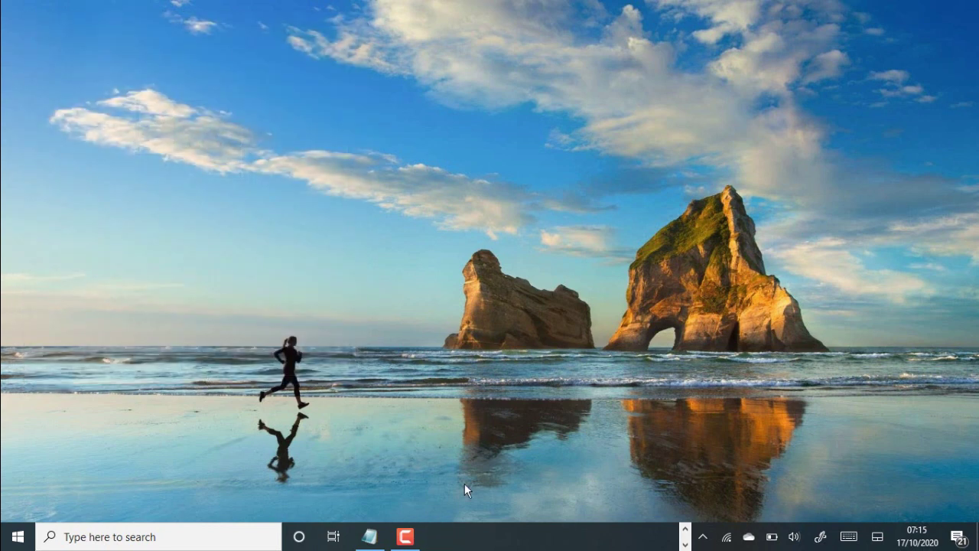
{"action": "left_click", "coordinate": [686, 530]}
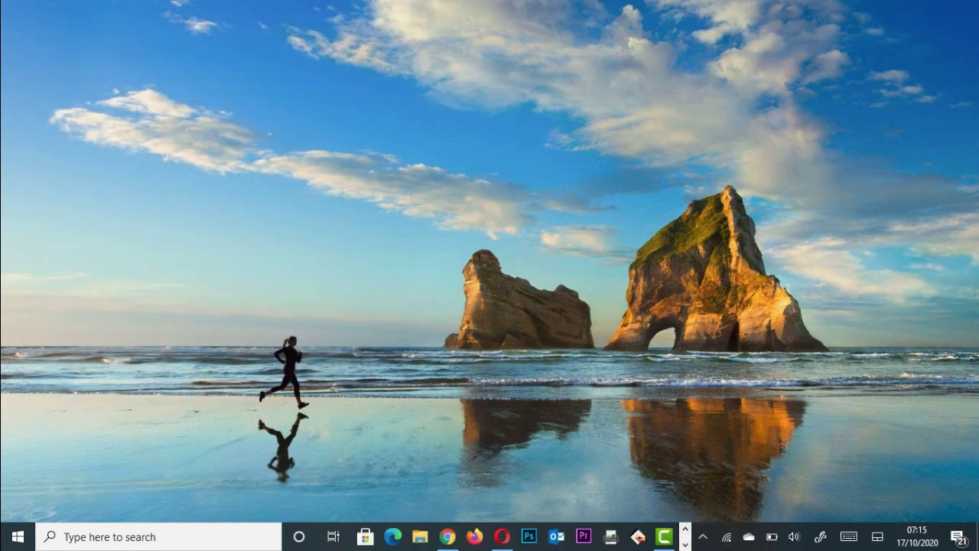
{"action": "left_click", "coordinate": [686, 544]}
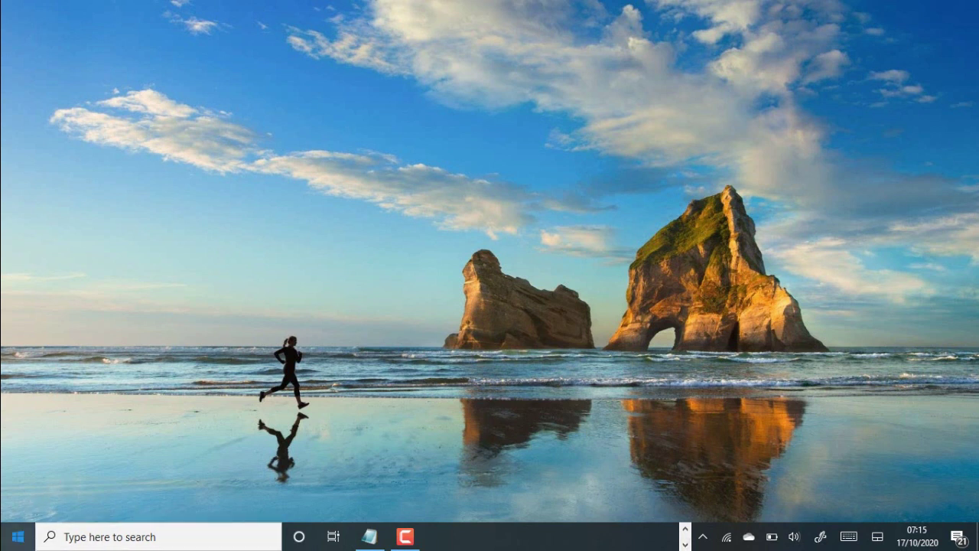
- Review the Start account entry and the taskbar's Task Manager entry, dismissing both without choosing anything
{"action": "left_click", "coordinate": [17, 536]}
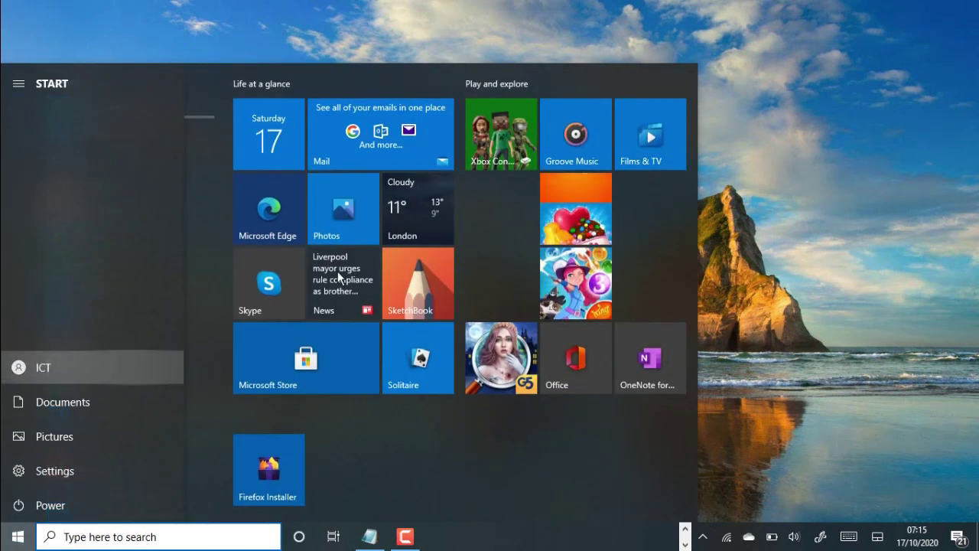
{"action": "left_click", "coordinate": [922, 82]}
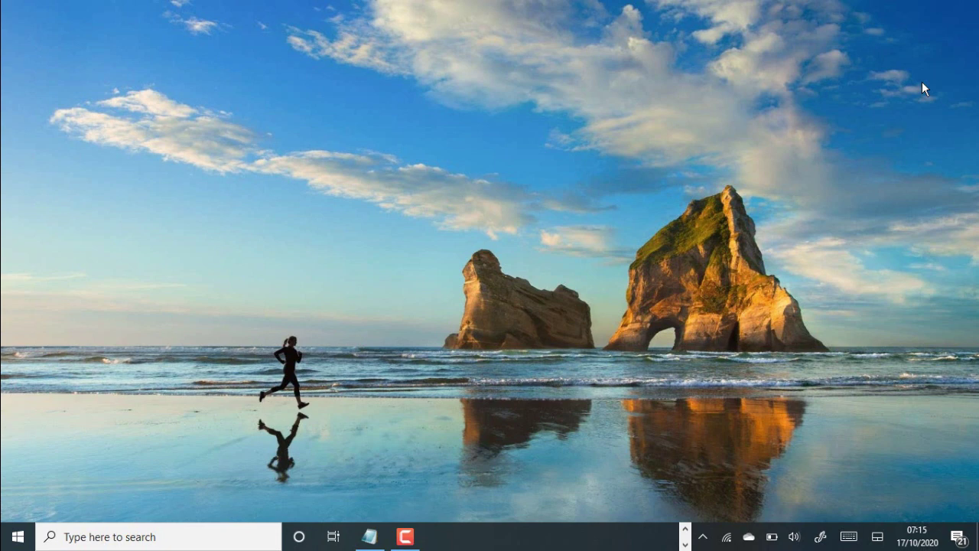
{"action": "right_click", "coordinate": [589, 528]}
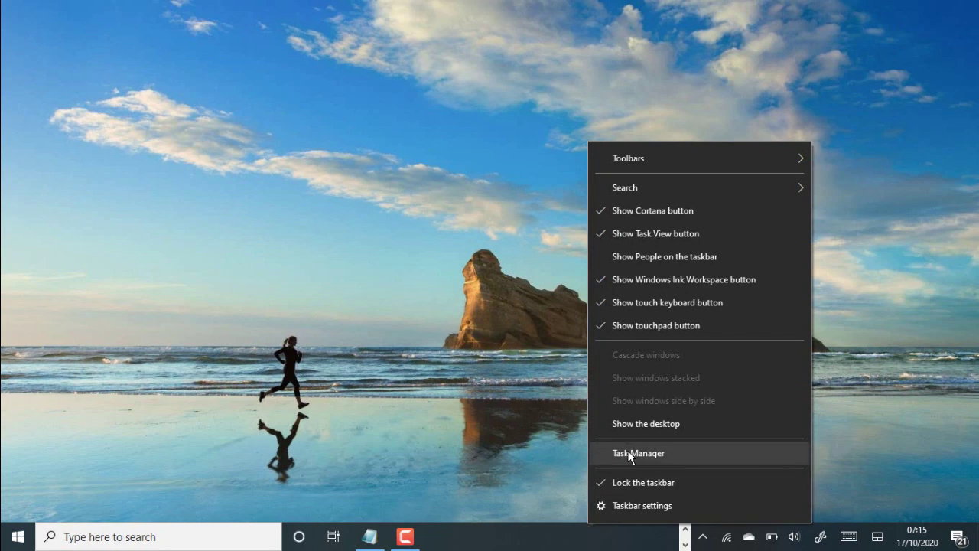
{"action": "left_click", "coordinate": [522, 442]}
- Search Windows for "sc" to locate Change screen saver, and dismiss the search without opening it
{"action": "left_click", "coordinate": [151, 540]}
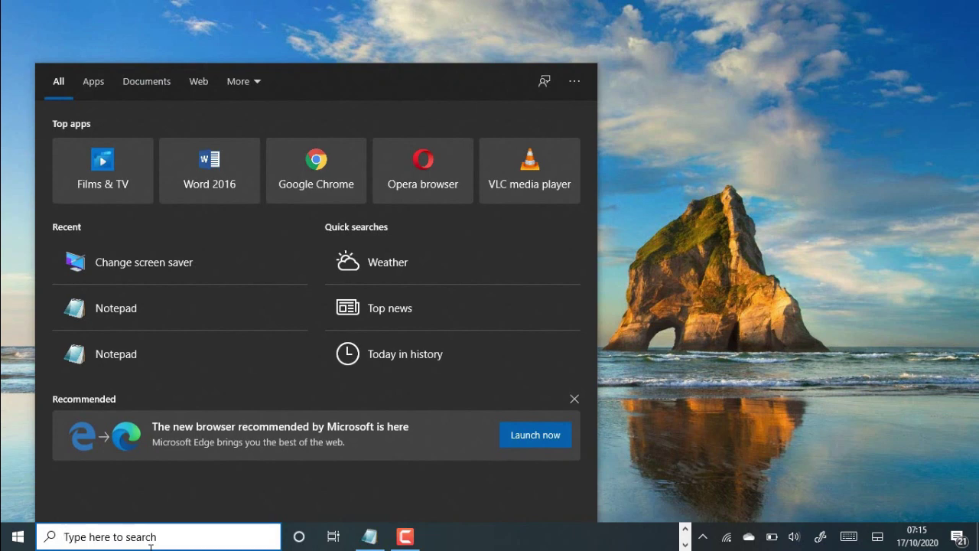
{"action": "type", "text": "sc"}
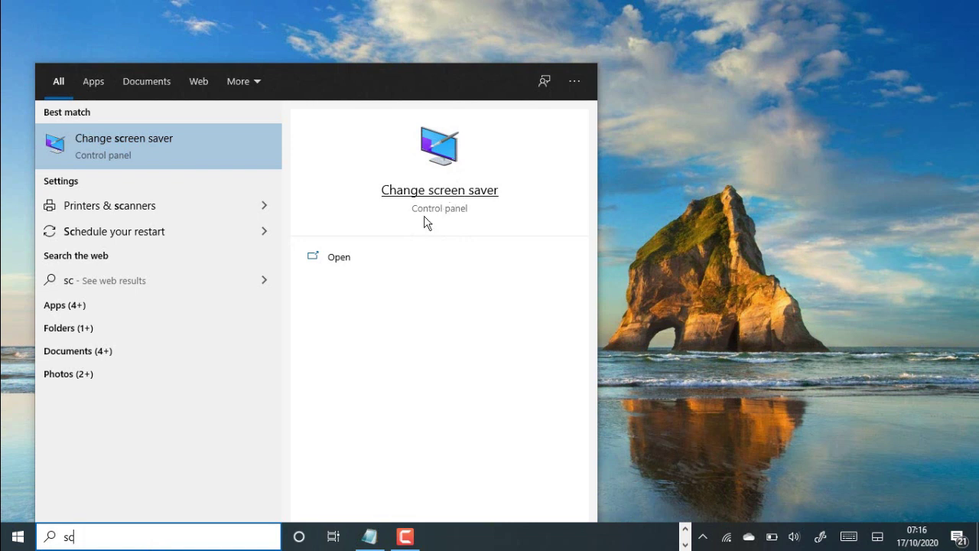
{"action": "left_click", "coordinate": [805, 135]}
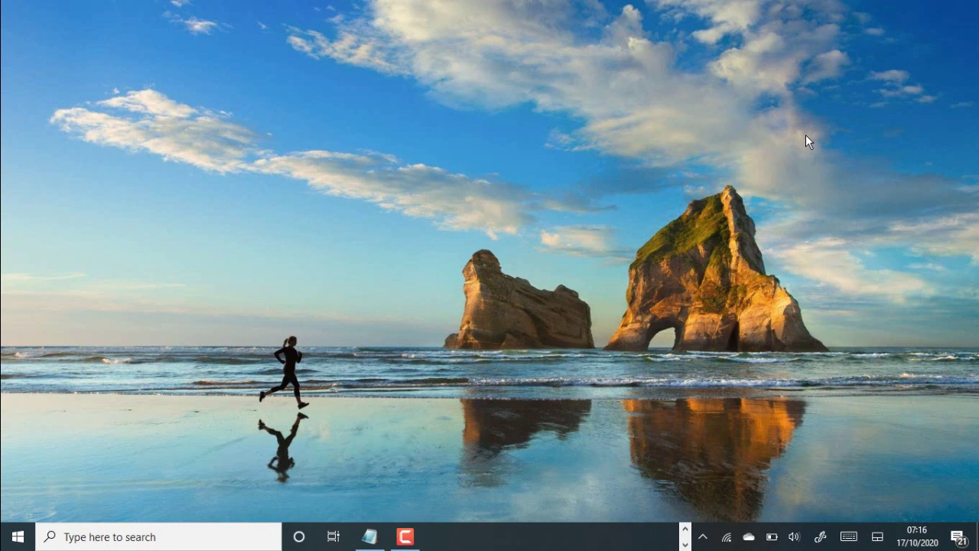
- Show the Sleep, Shut down and Restart power choices, and dismiss them without choosing one
{"action": "left_click", "coordinate": [18, 536]}
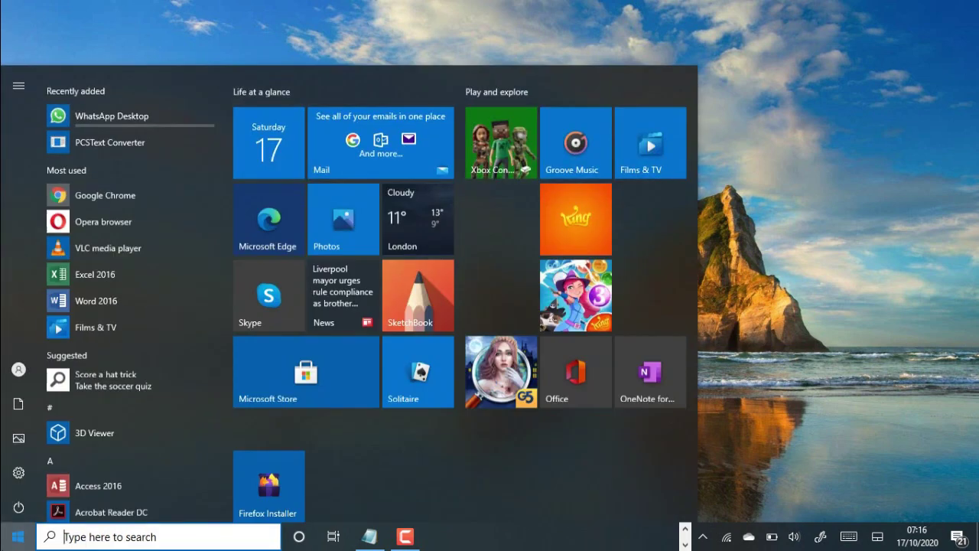
{"action": "mouse_move", "coordinate": [20, 465]}
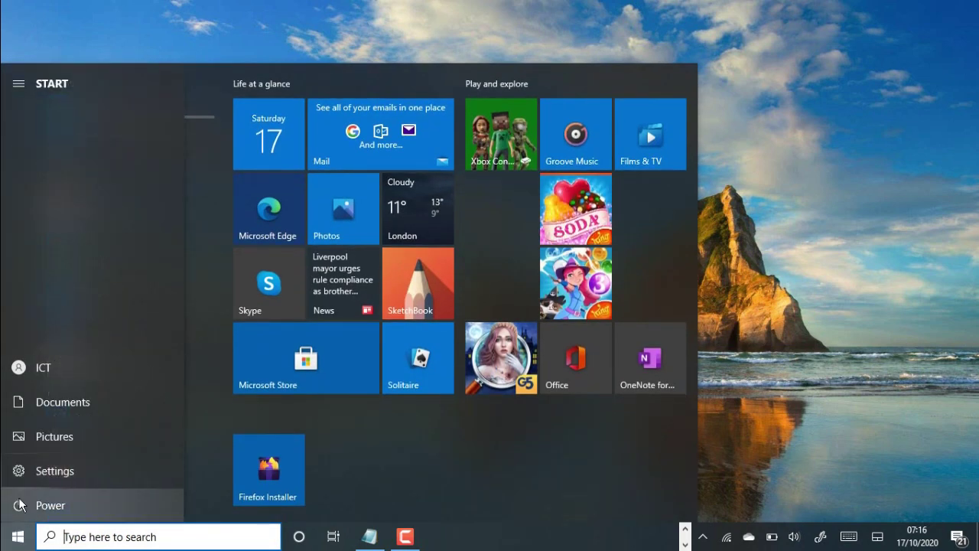
{"action": "left_click", "coordinate": [30, 507]}
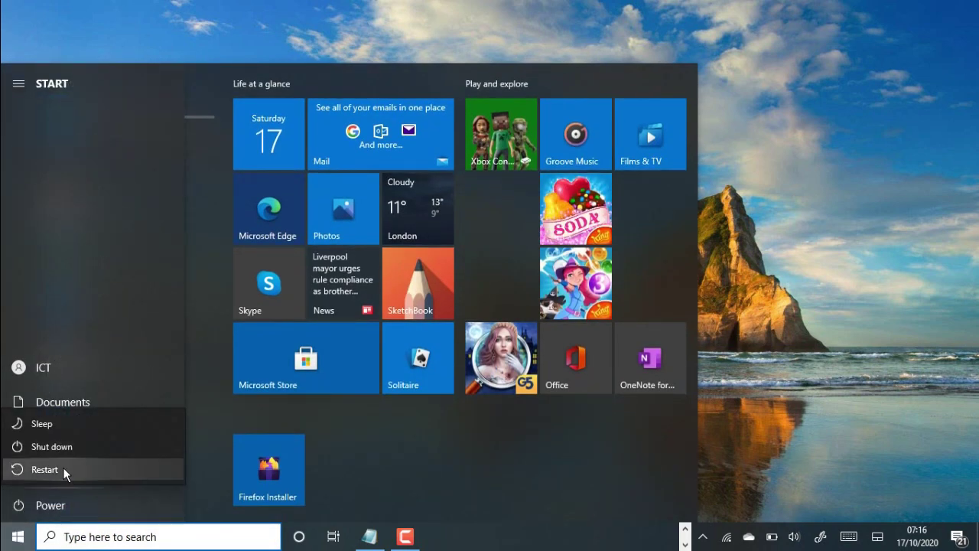
{"action": "key", "text": "Escape"}
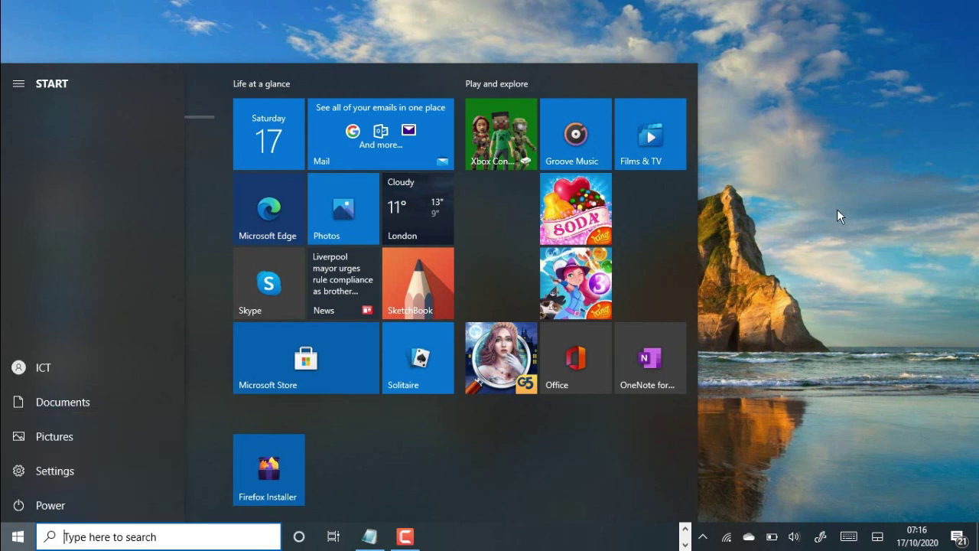
{"action": "left_click", "coordinate": [837, 217]}
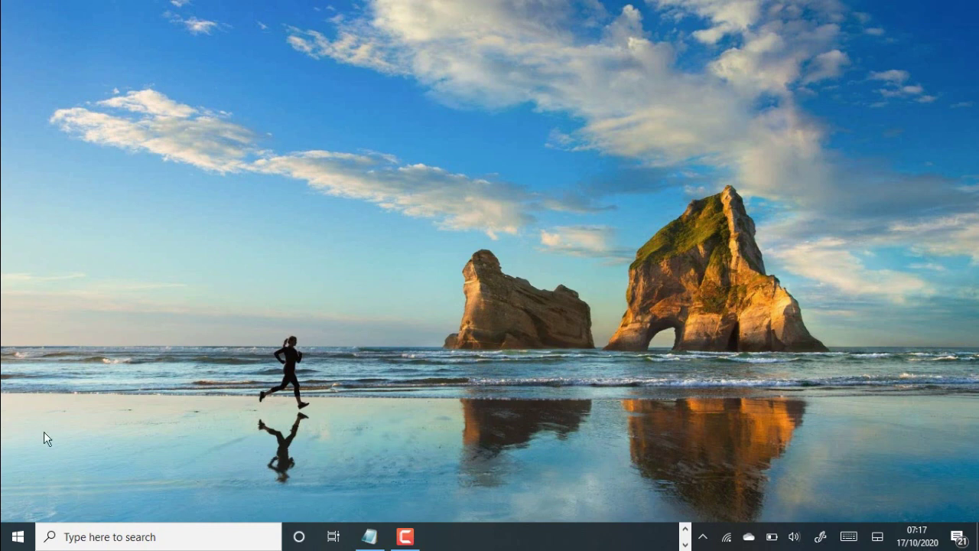
- Open the account sign-in options in Windows Settings and view the Dynamic lock section
{"action": "left_click", "coordinate": [18, 537]}
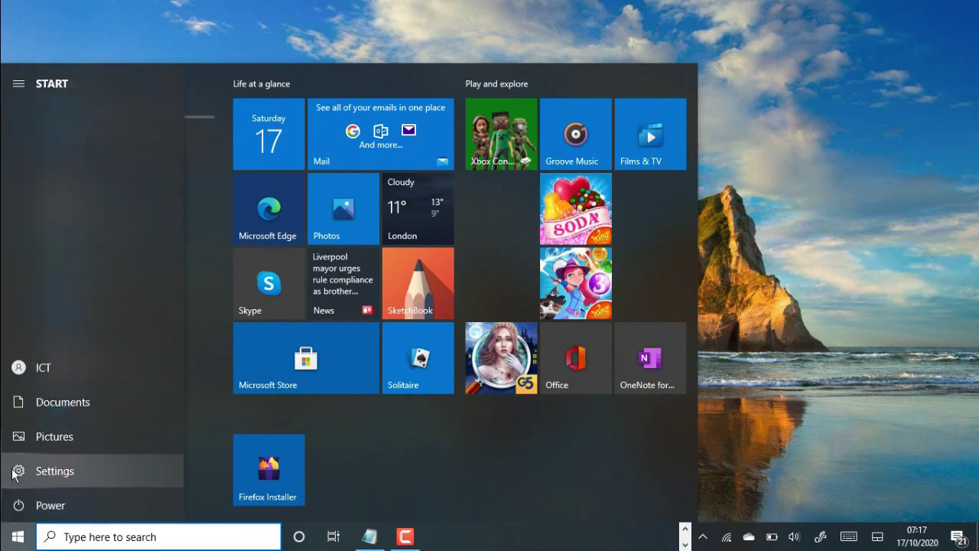
{"action": "left_click", "coordinate": [14, 473]}
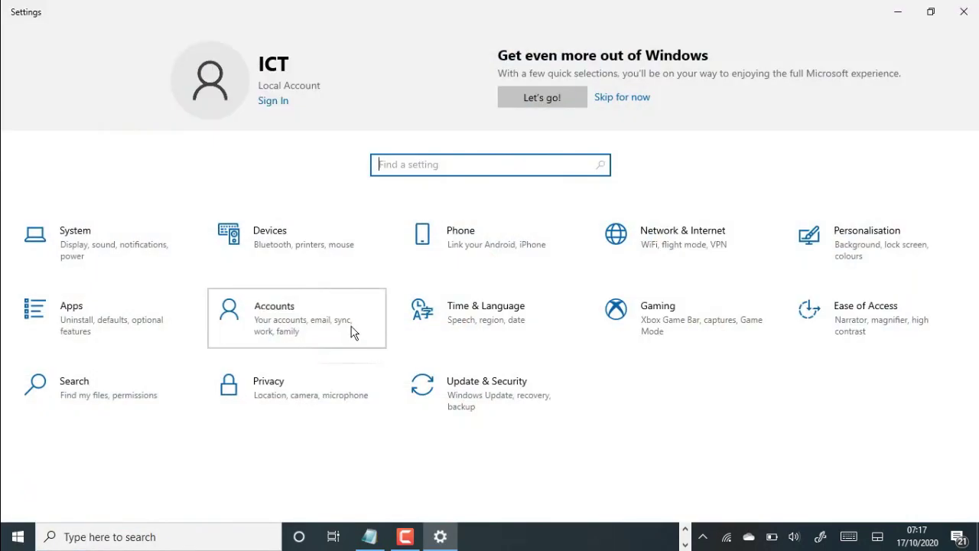
{"action": "left_click", "coordinate": [352, 332]}
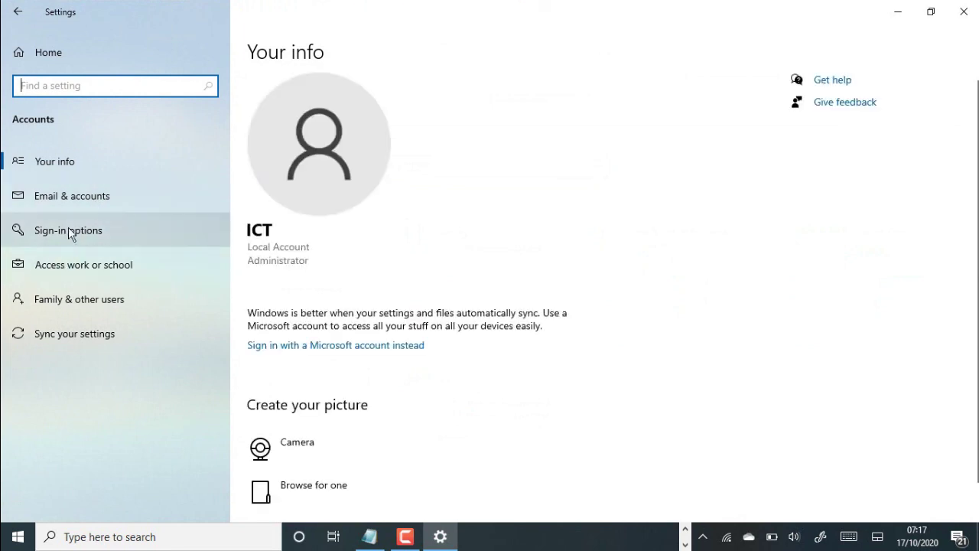
{"action": "left_click", "coordinate": [59, 237]}
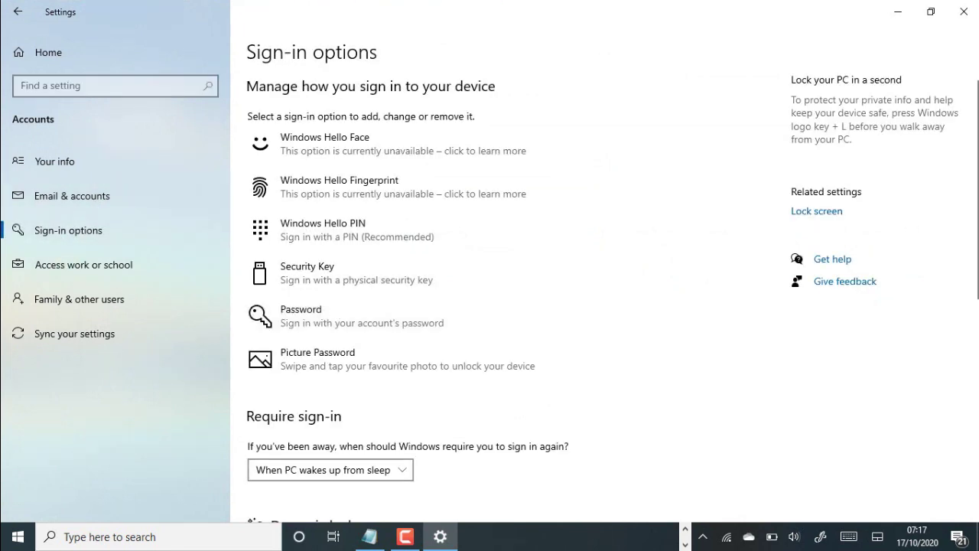
{"action": "scroll", "coordinate": [971, 456], "scroll_direction": "down", "scroll_amount": 5}
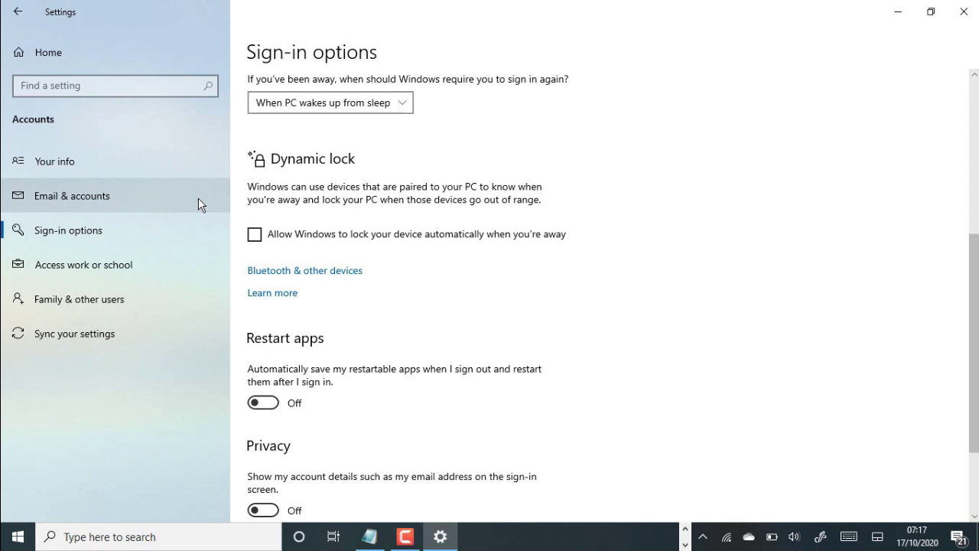
- Try the Dynamic lock option that locks the device automatically when away, toggle it back, and close Settings
{"action": "left_click", "coordinate": [254, 234]}
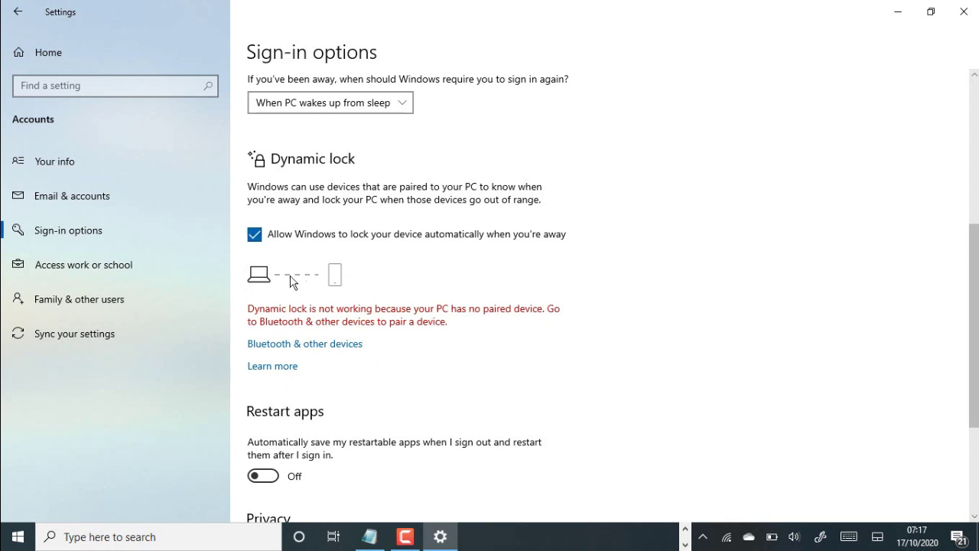
{"action": "left_click", "coordinate": [257, 237]}
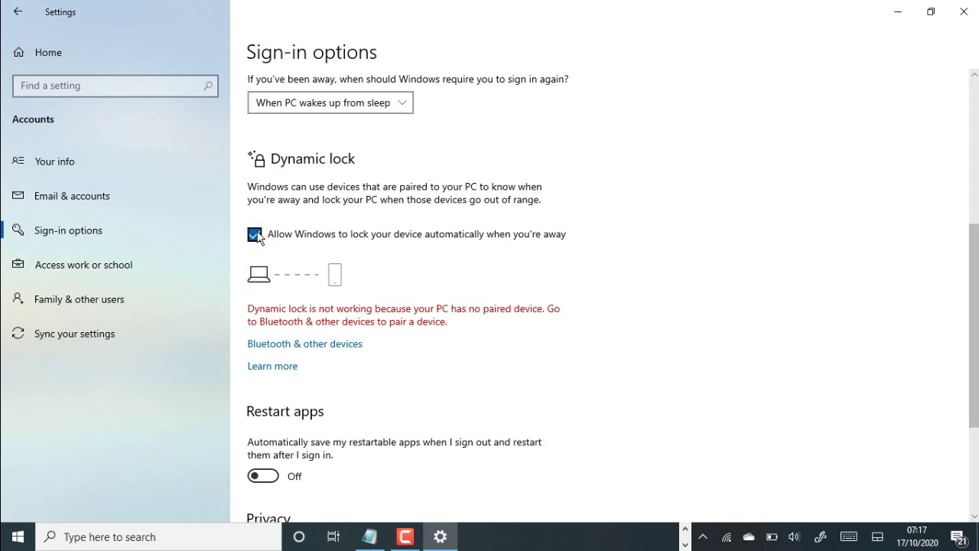
{"action": "left_click", "coordinate": [964, 11]}
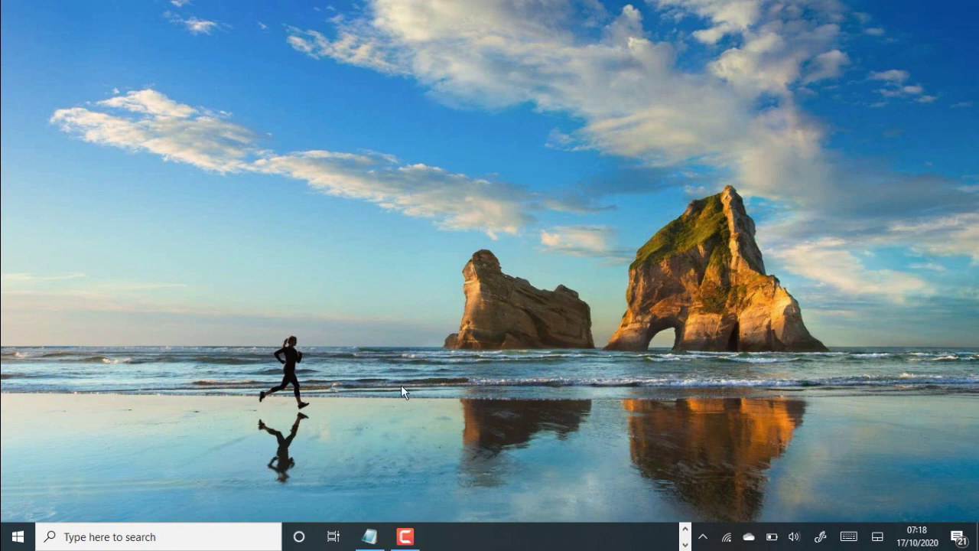
{"action": "left_click", "coordinate": [182, 543]}
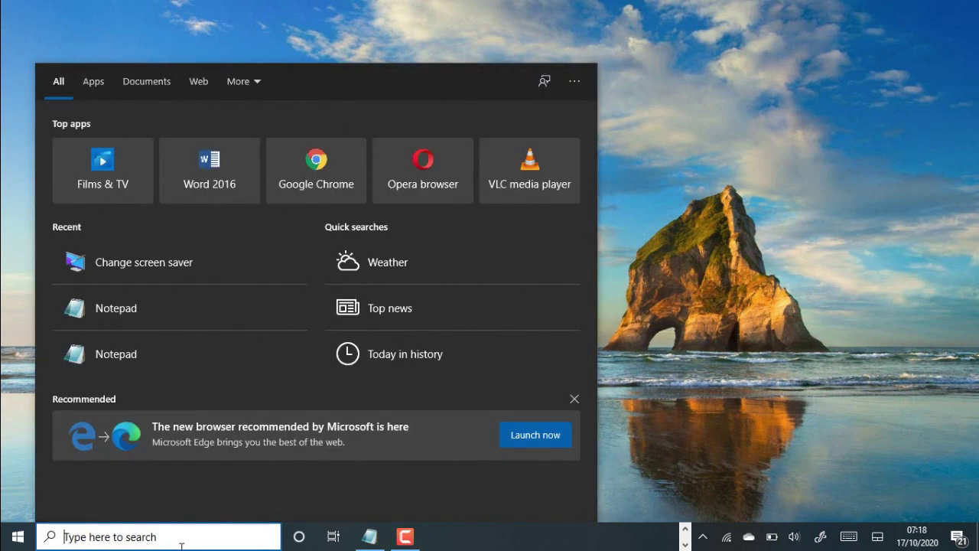
{"action": "right_click", "coordinate": [891, 289]}
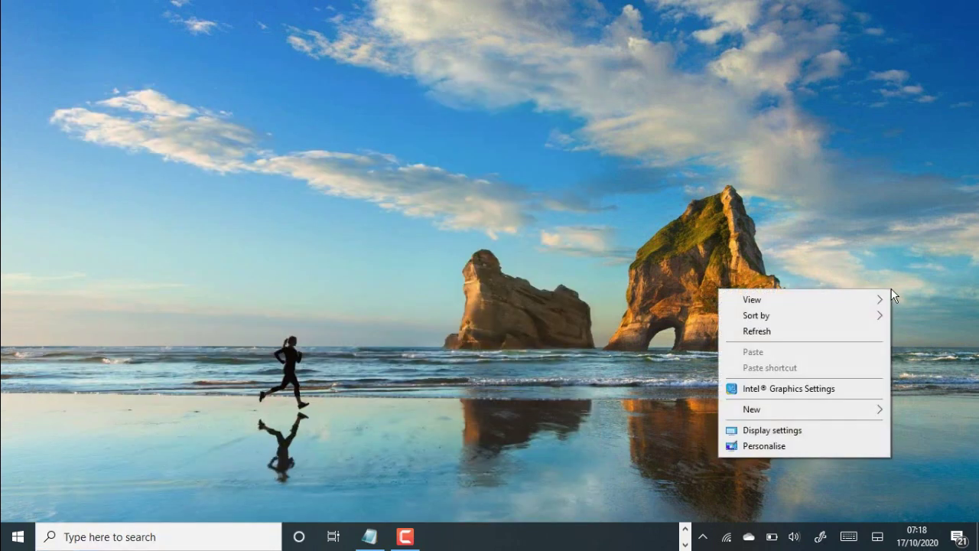
{"action": "left_click", "coordinate": [562, 222]}
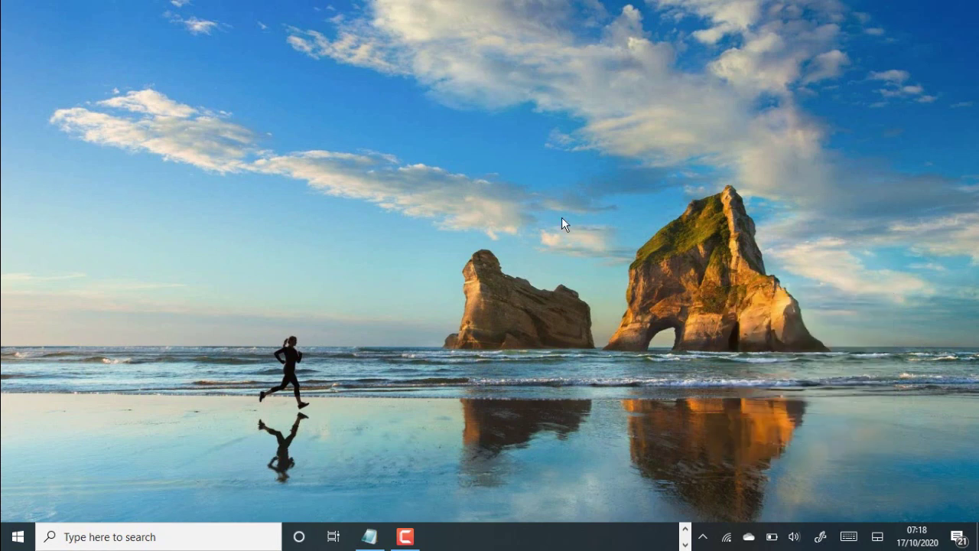